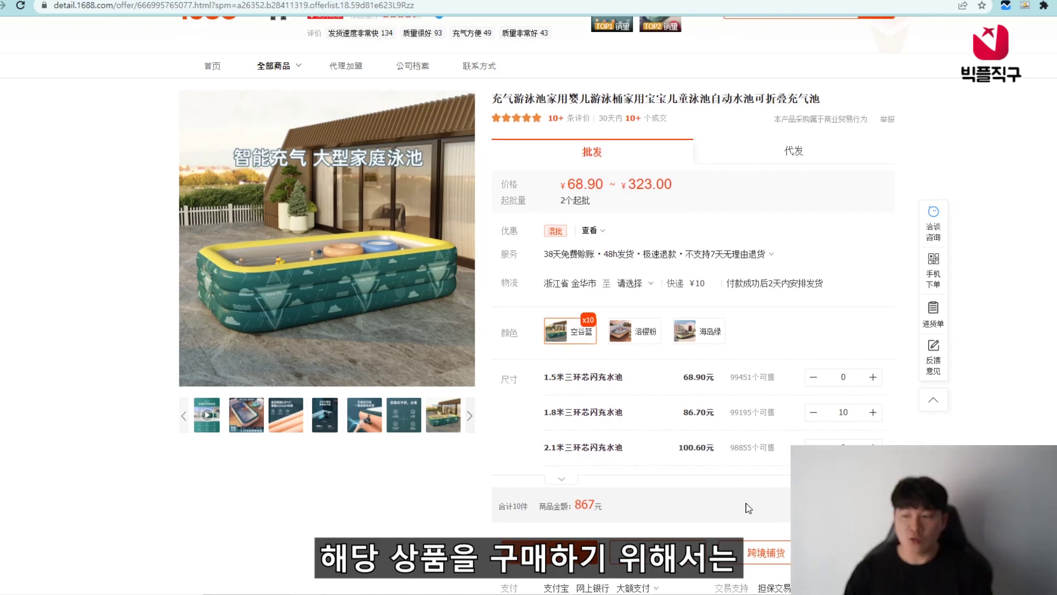
- Scroll back up the 1688 pool page, now at 10 units of 1.8米 空谷蓝 totalling 867元
scroll(748, 508, up, 1)
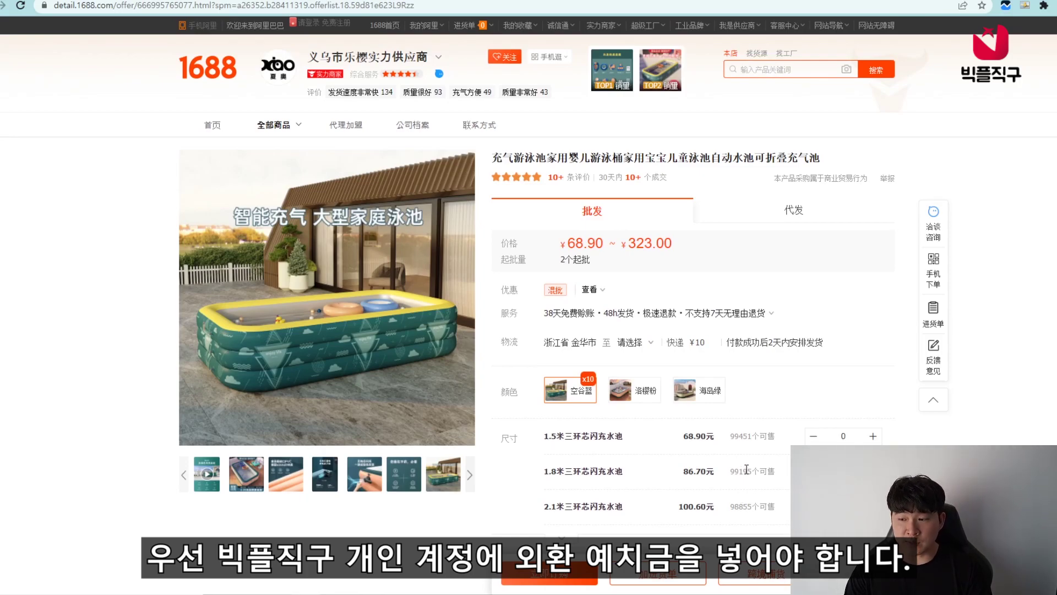
- Scroll down the 1688 pool page before moving to the 빅플직구 home page
scroll(747, 467, down, 1)
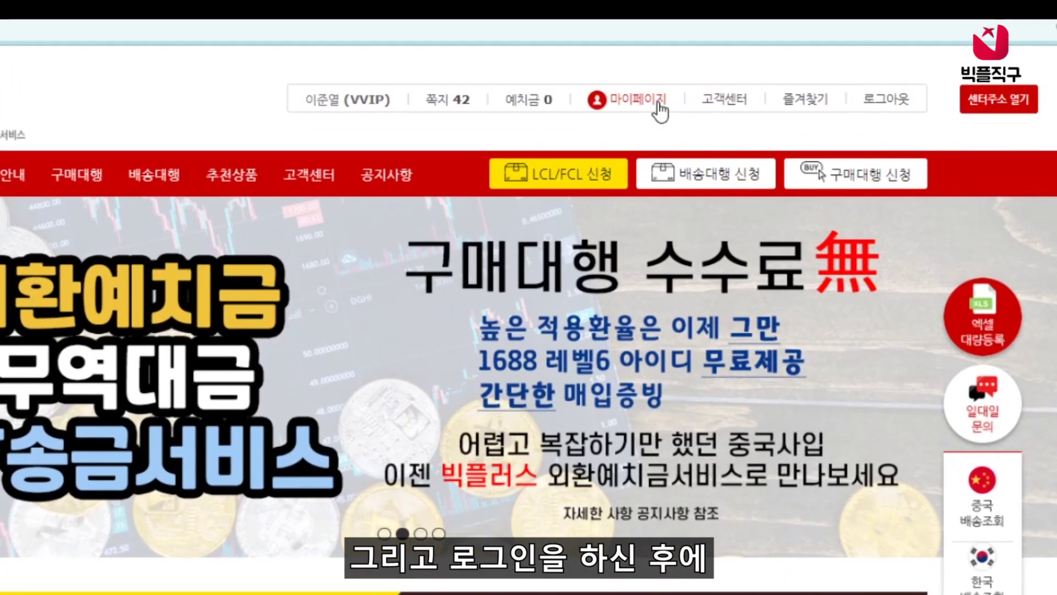
- Open the 외환예치금 신청 form from 마이페이지's foreign-currency deposit section
click(658, 101)
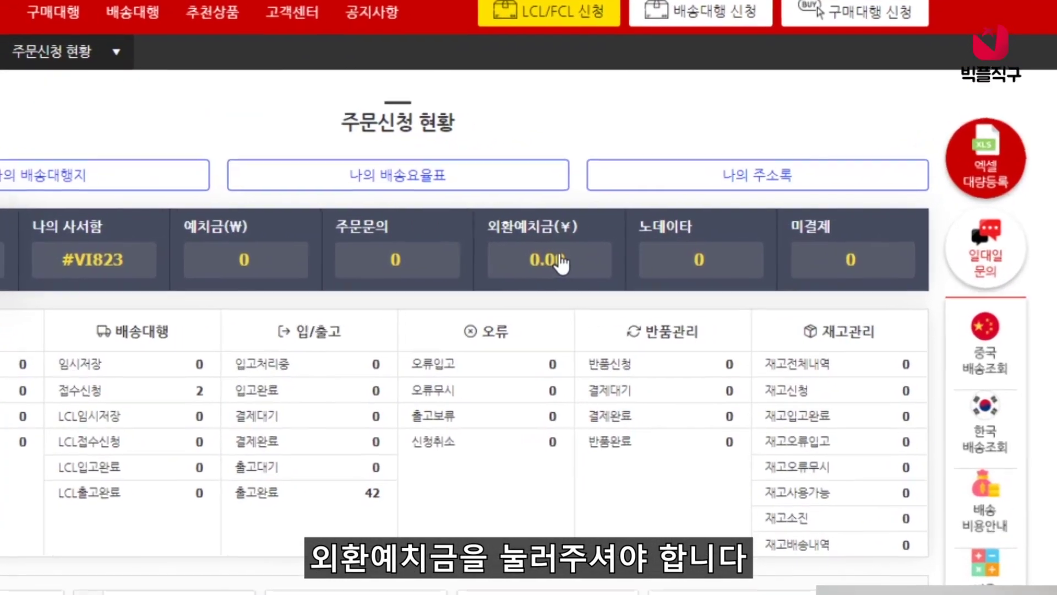
click(629, 248)
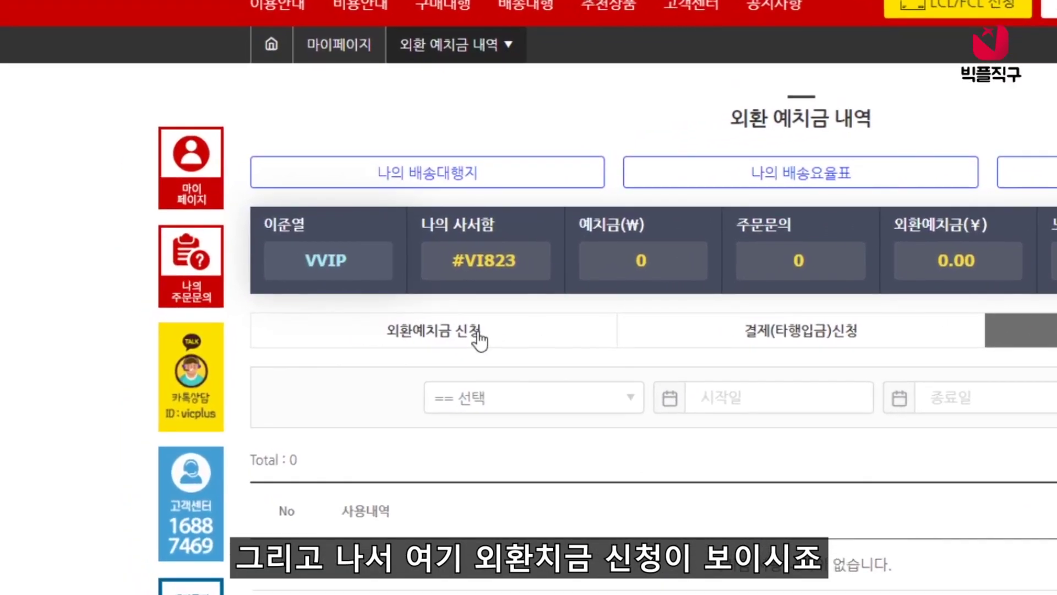
click(476, 334)
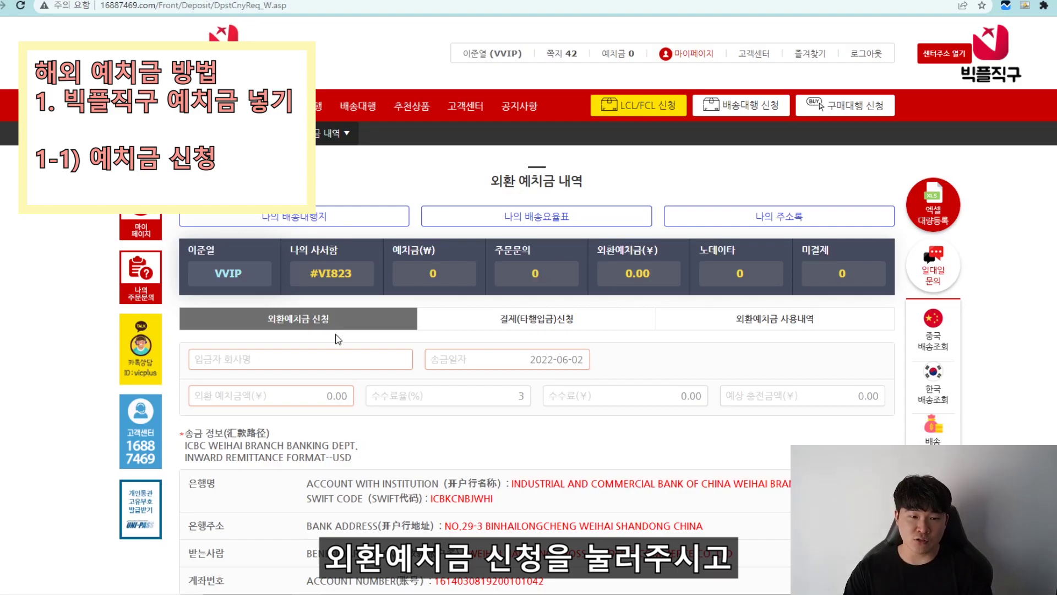
scroll(338, 338, down, 2)
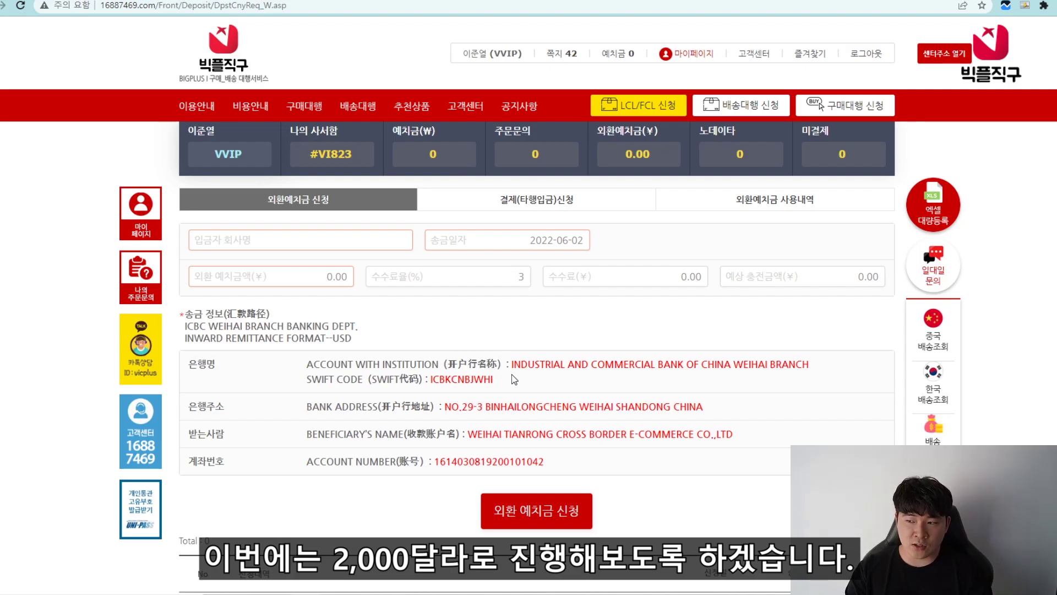
- Enter the depositor's name and a 13354 yuan amount, then submit the deposit request
click(306, 241)
click(330, 275)
text(13354)
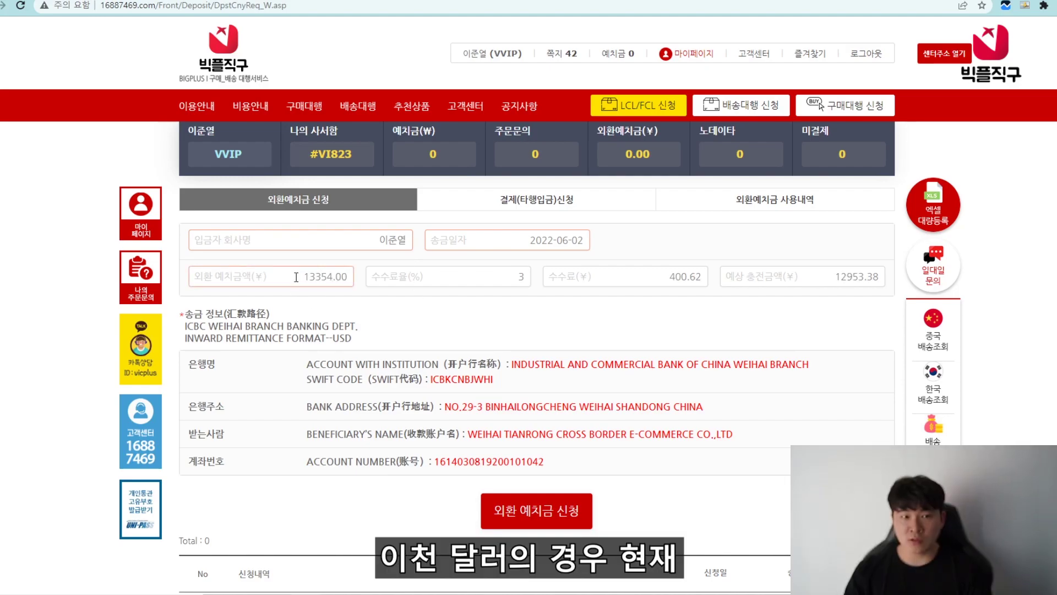
click(388, 309)
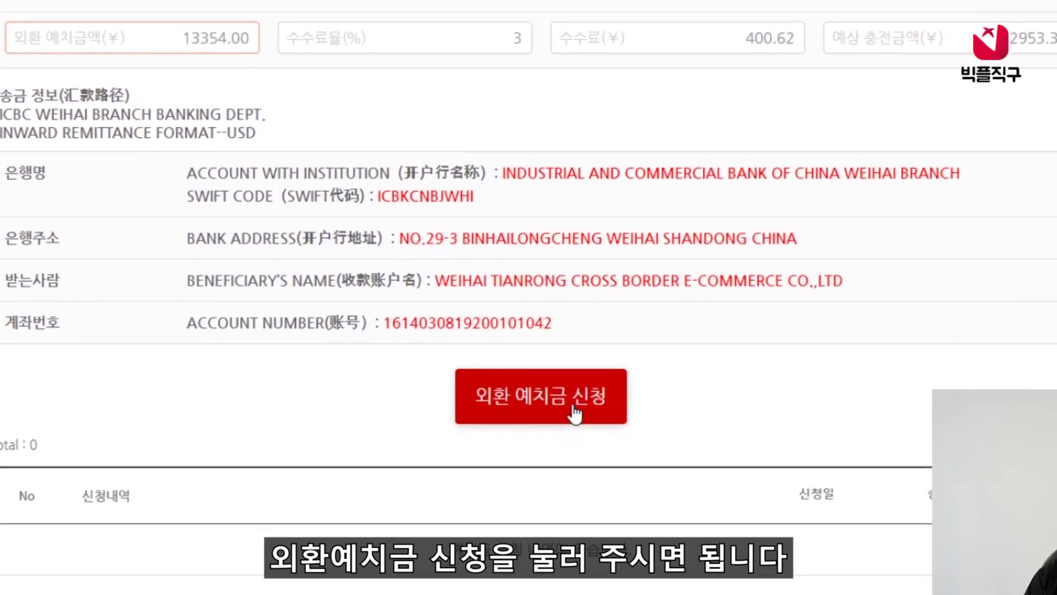
click(573, 408)
- Keep 송금구분 as 5천달러이하송금 on the 바로송금 form and scroll to sender information
scroll(449, 478, down, 1)
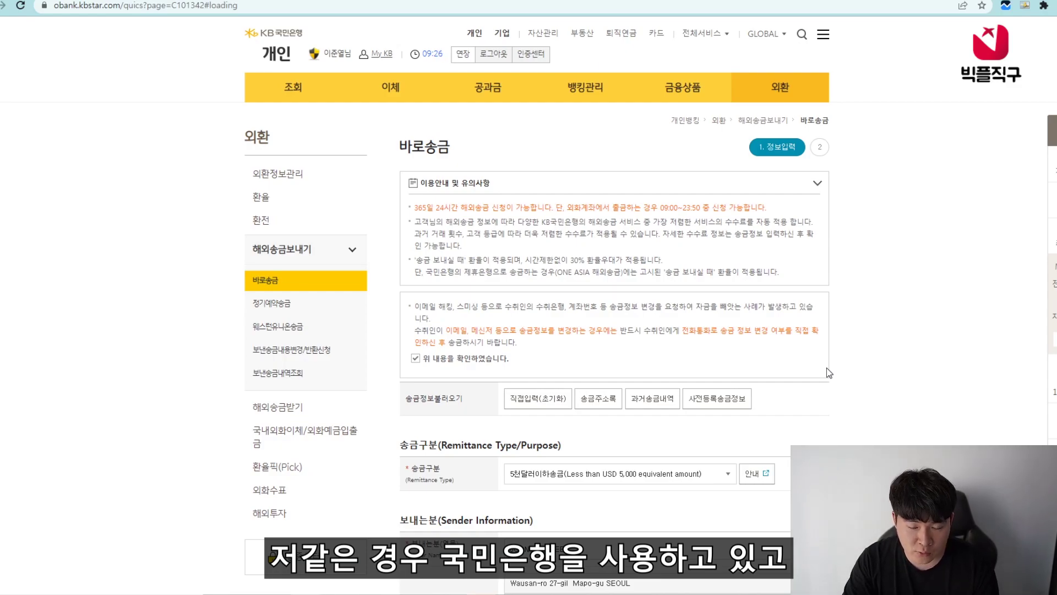
scroll(829, 372, down, 1)
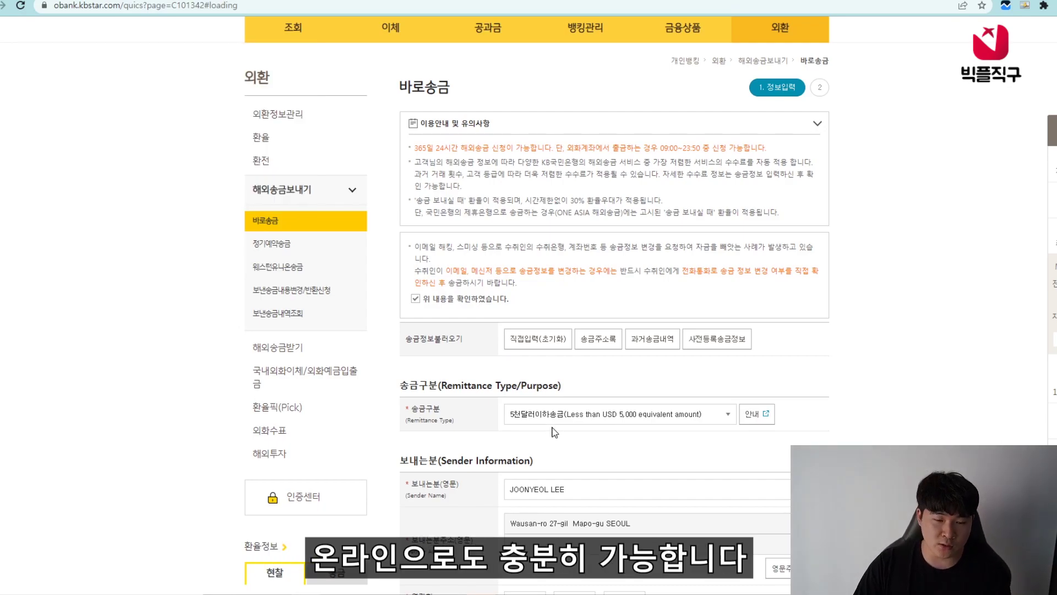
click(567, 417)
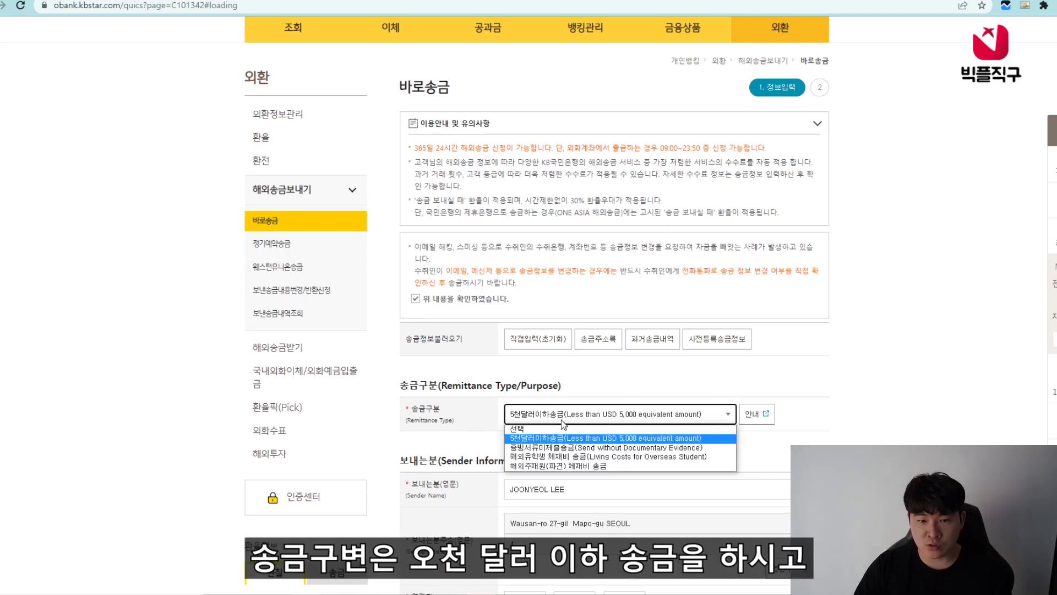
click(554, 432)
triple_click(524, 462)
scroll(524, 464, down, 2)
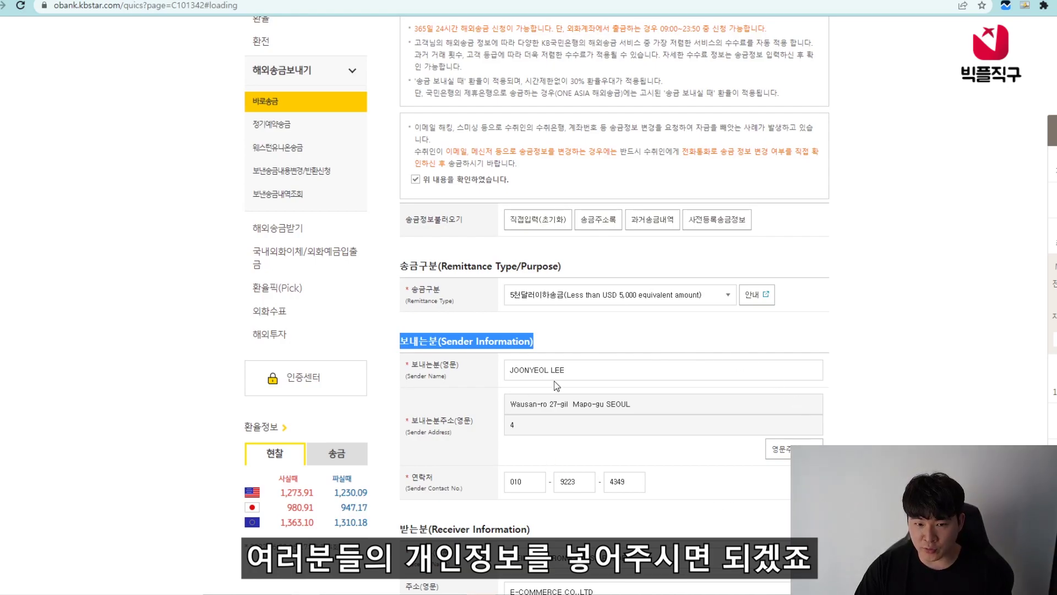
scroll(556, 386, down, 5)
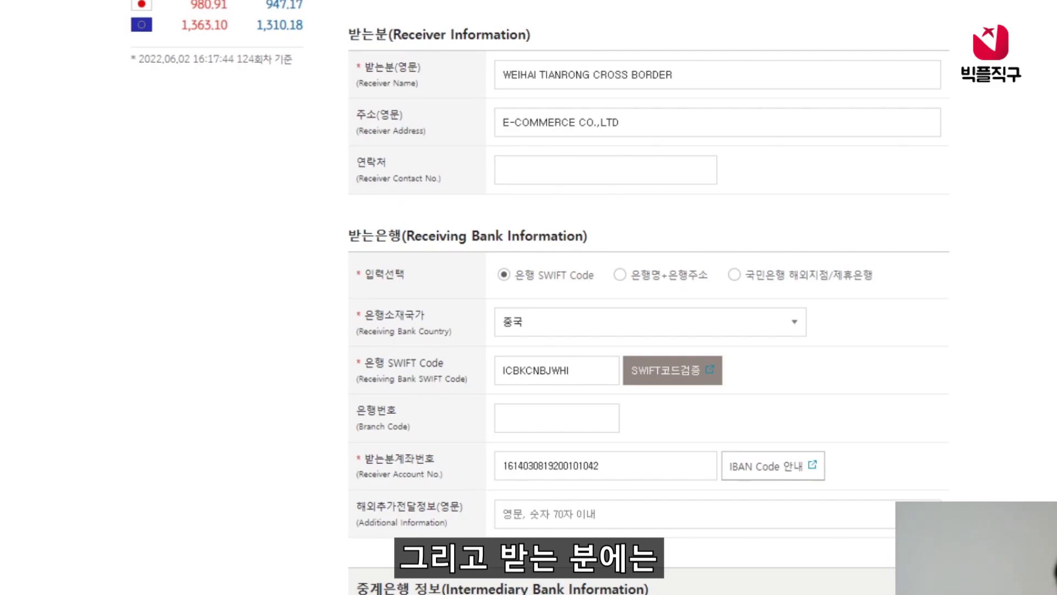
- Copy the bank address and beneficiary name from 빅플직구 into the KB receiver fields
drag(509, 290, 975, 290)
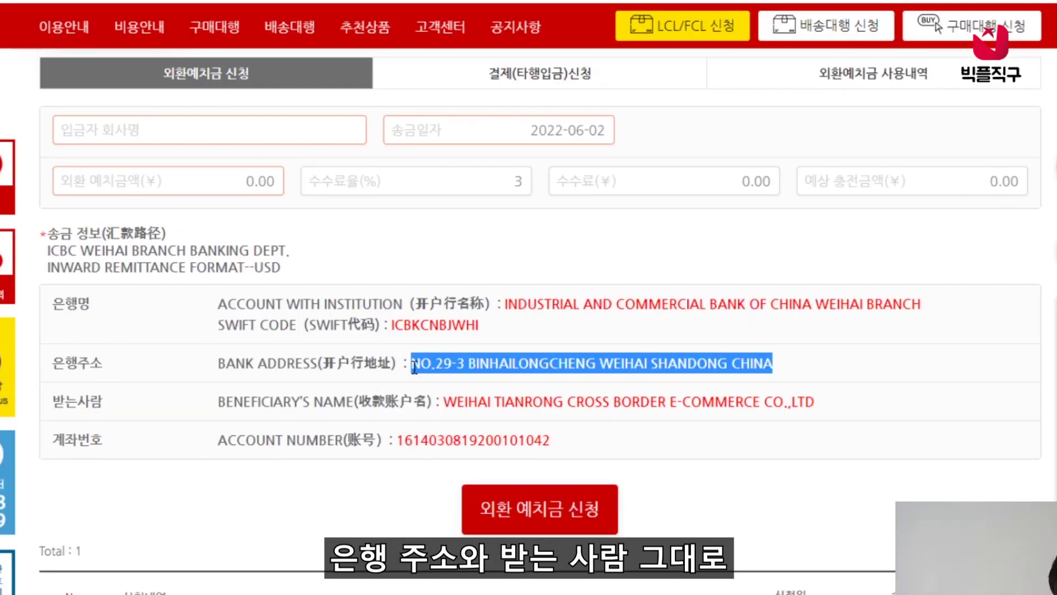
click(494, 401)
drag(444, 401, 813, 401)
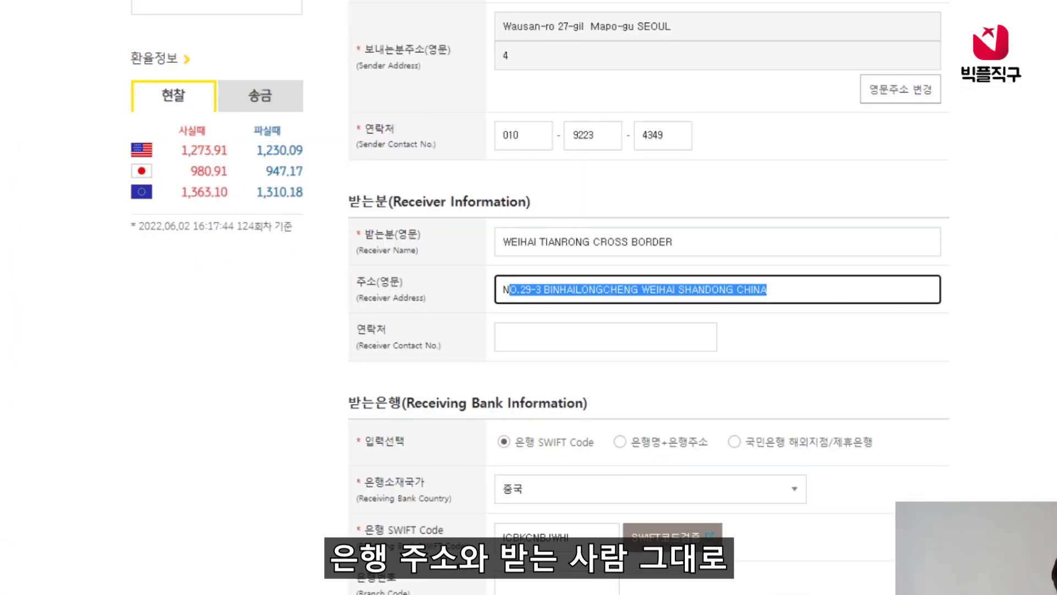
click(895, 380)
scroll(895, 380, down, 5)
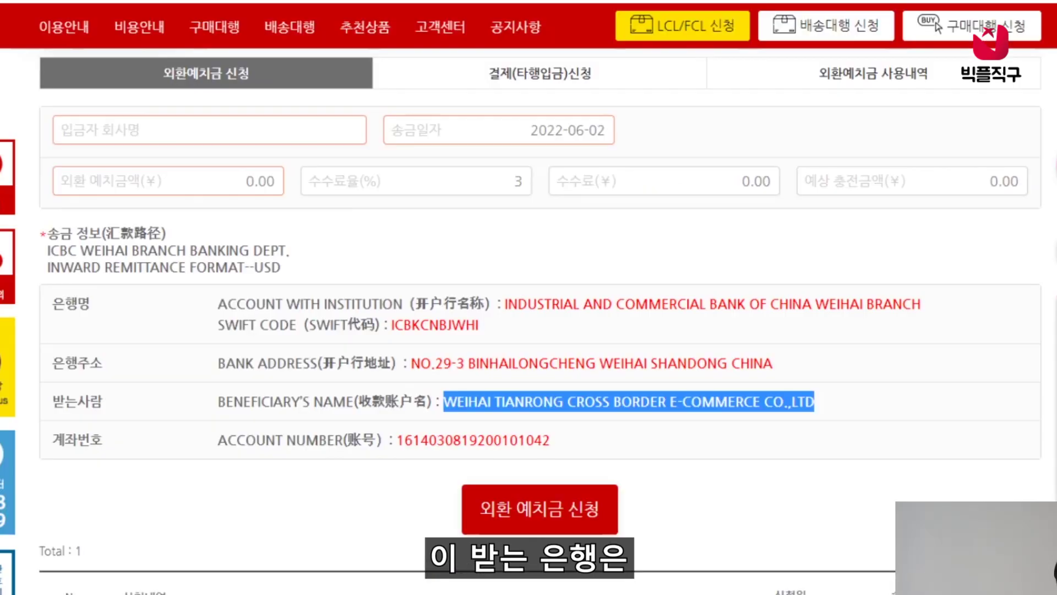
click(456, 309)
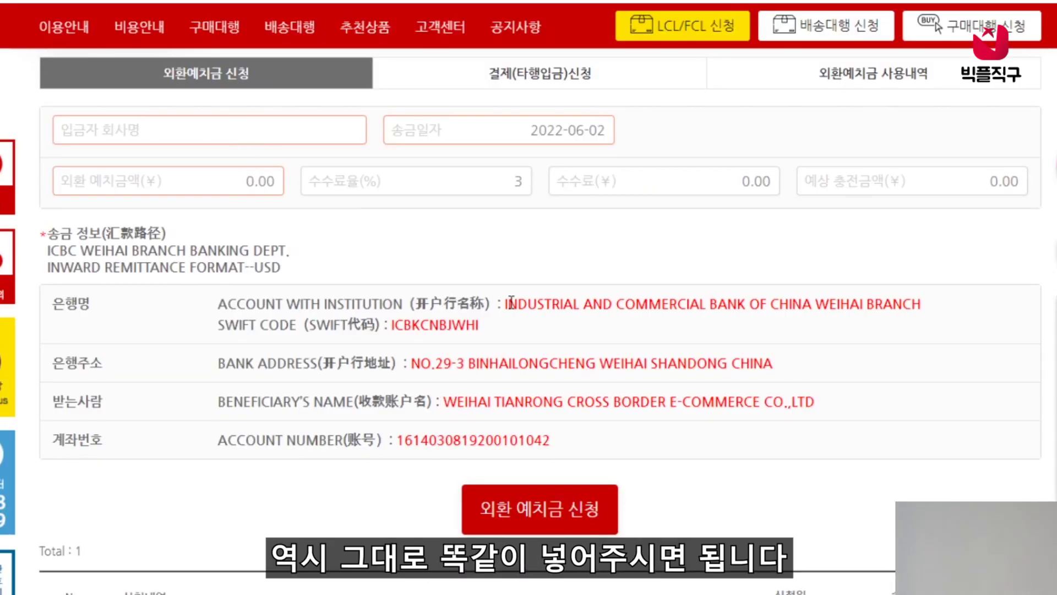
- Paste SWIFT code ICBKCNBJWHI and verify it as ICBC Weihai
drag(480, 326, 393, 324)
key(ctrl+c)
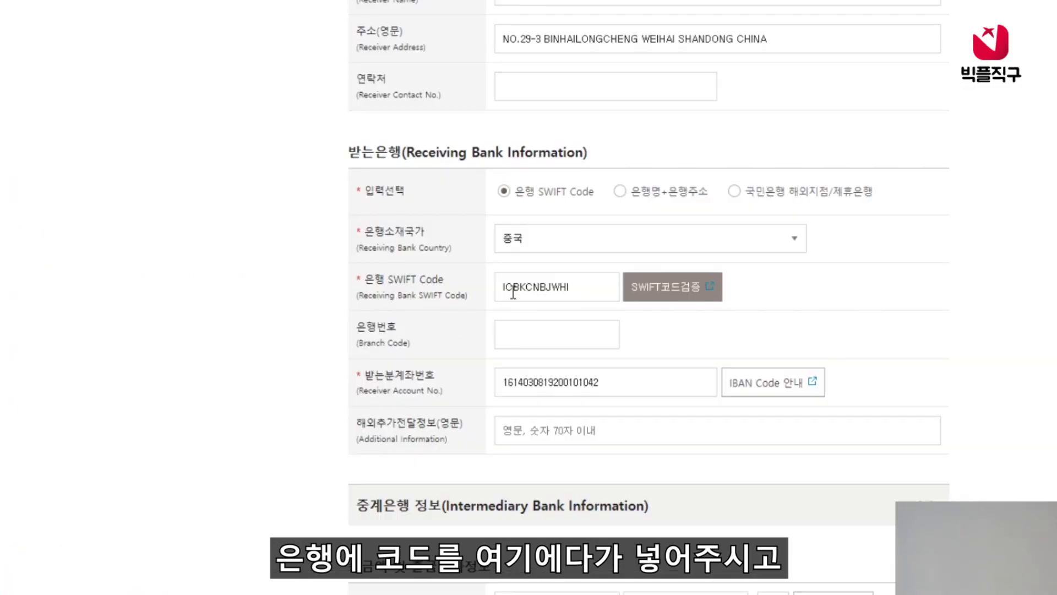
double_click(513, 292)
key(ctrl+v)
click(671, 302)
scroll(716, 170, down, 5)
scroll(699, 142, down, 3)
click(527, 307)
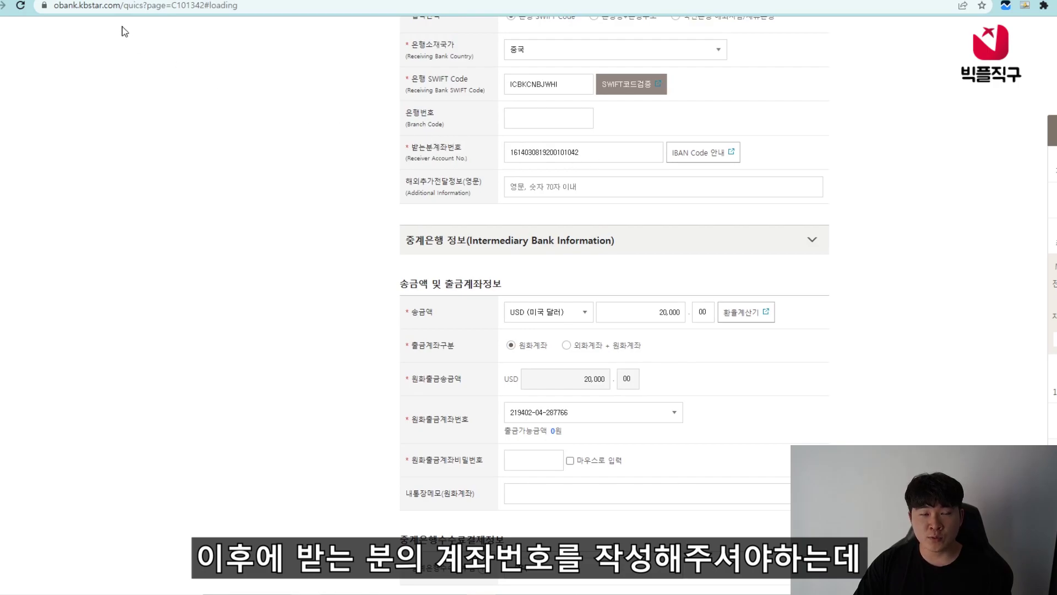
- Copy the beneficiary account number from 빅플직구 into Receiver Account No
key(ctrl+Tab)
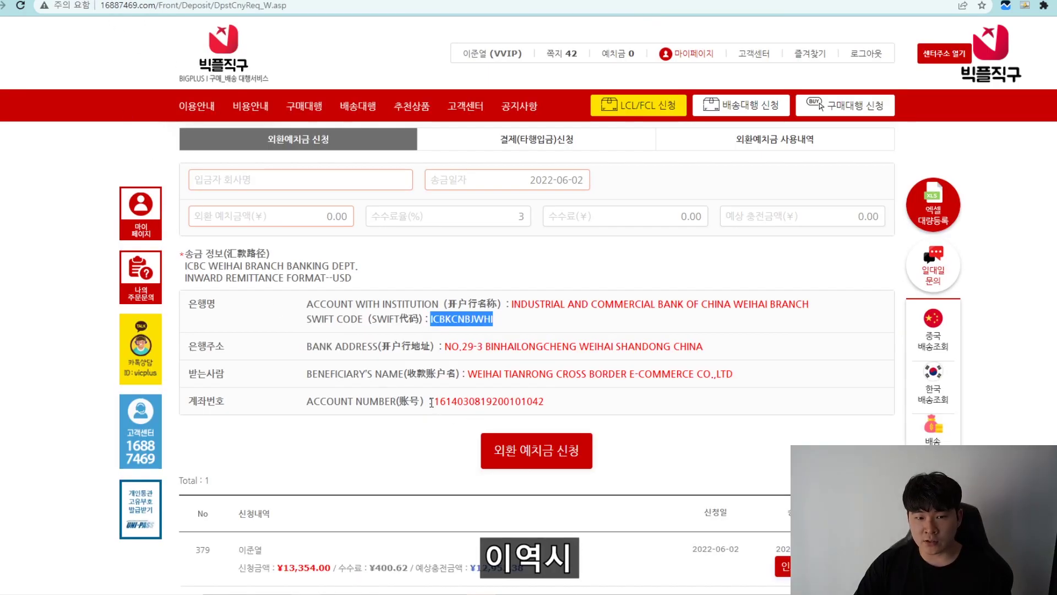
drag(437, 403, 583, 409)
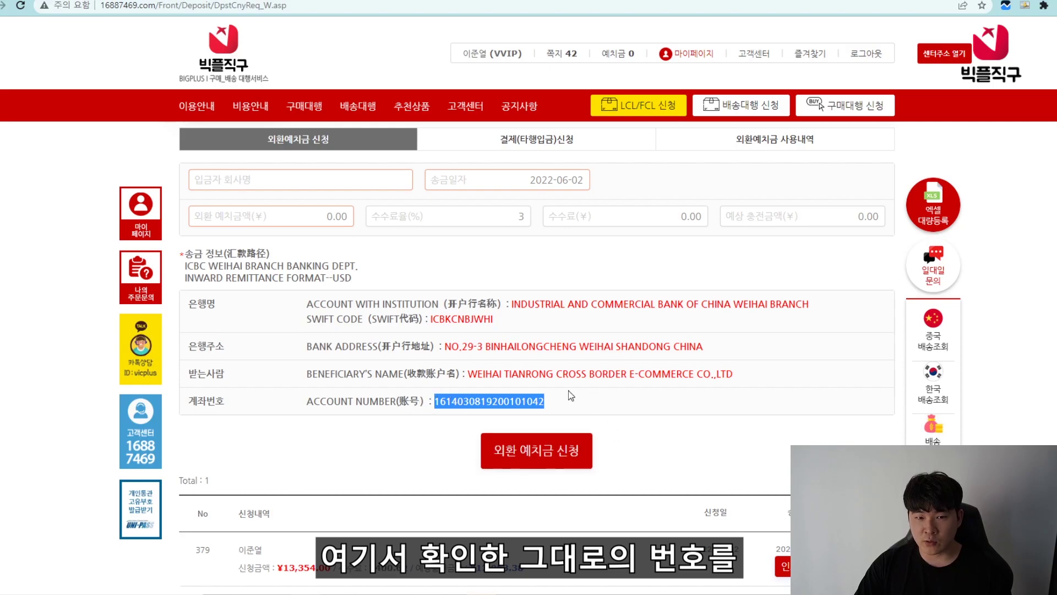
key(ctrl+c)
key(ctrl+Tab)
click(621, 156)
key(ctrl+v)
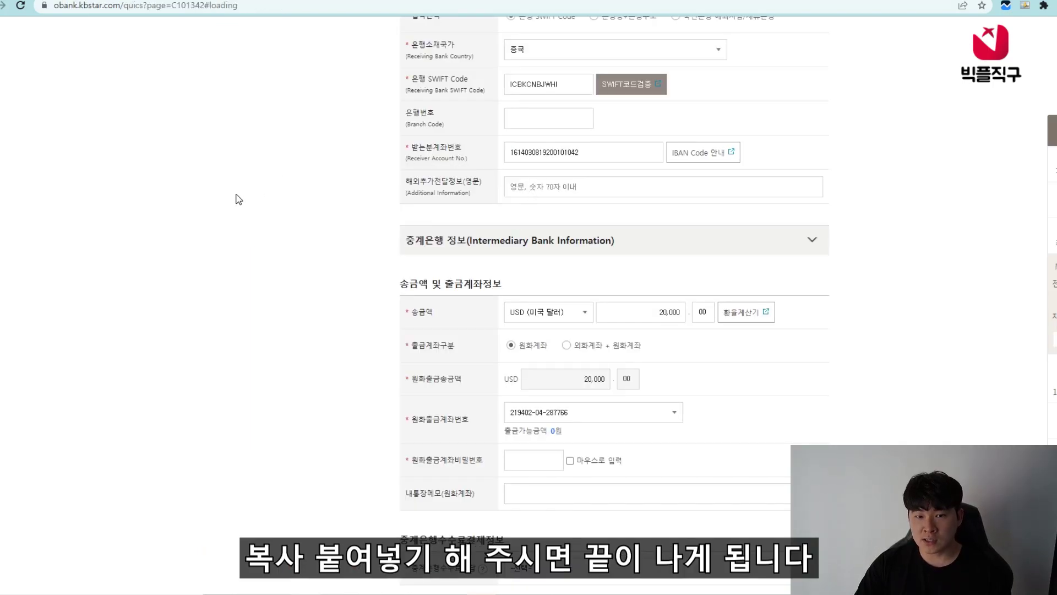
- Keep US dollars as the currency and enter a remittance amount of 2,000
scroll(368, 258, down, 1)
scroll(431, 185, down, 1)
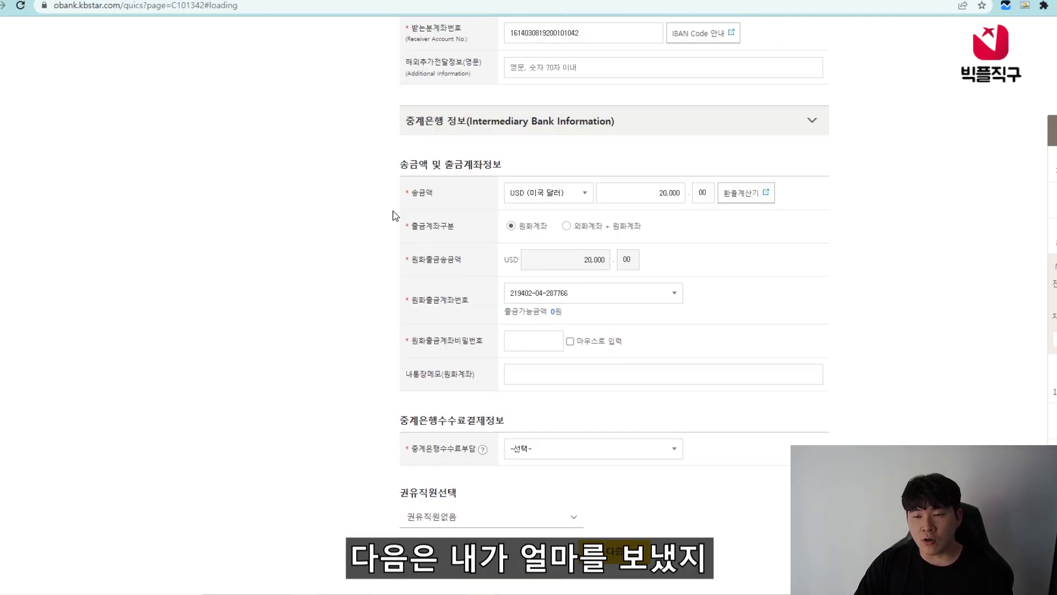
click(534, 199)
click(542, 210)
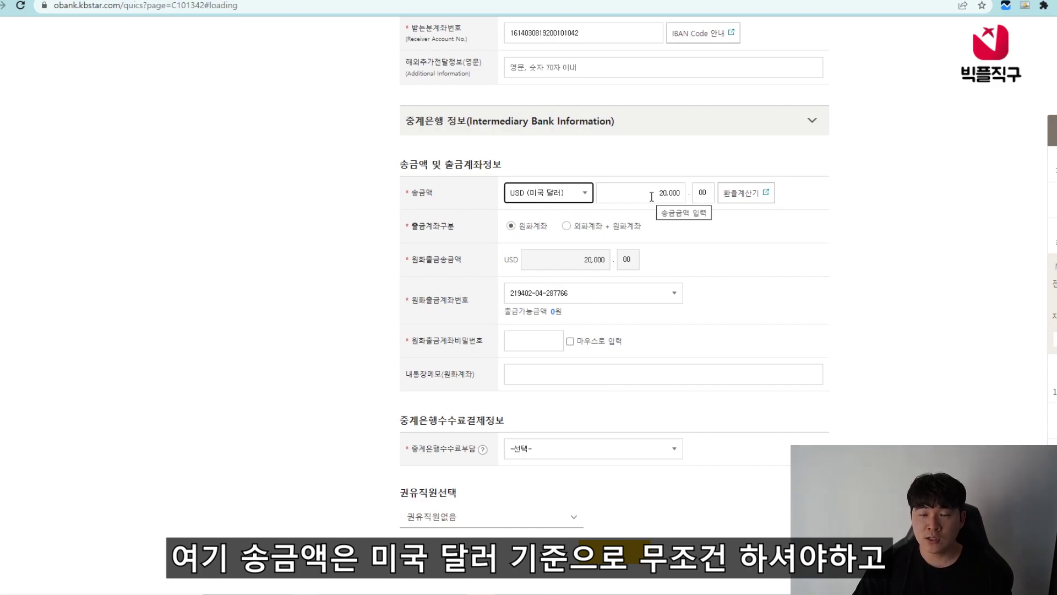
click(717, 236)
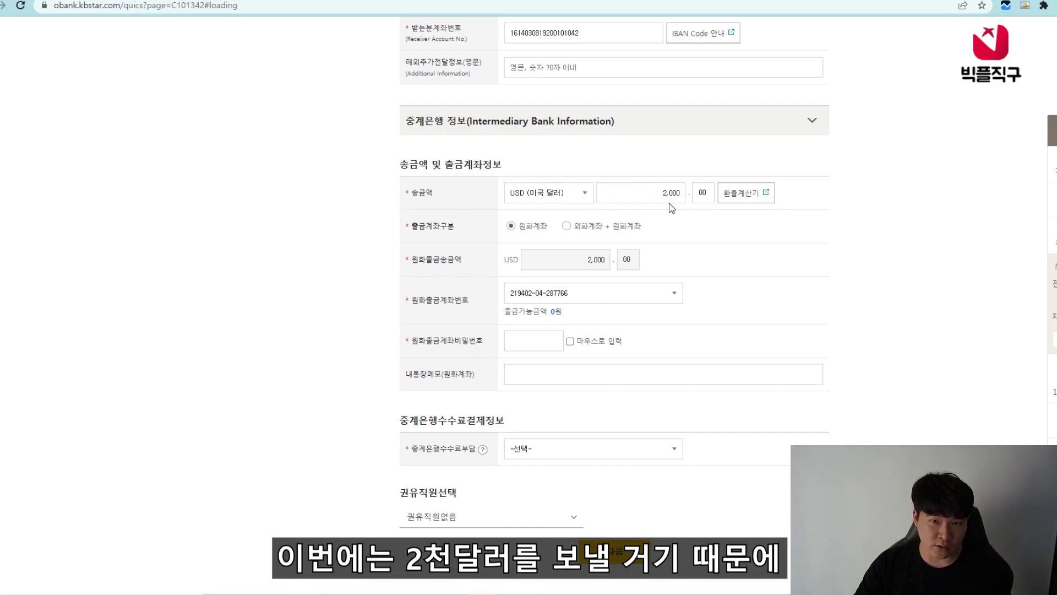
click(662, 194)
text(200)
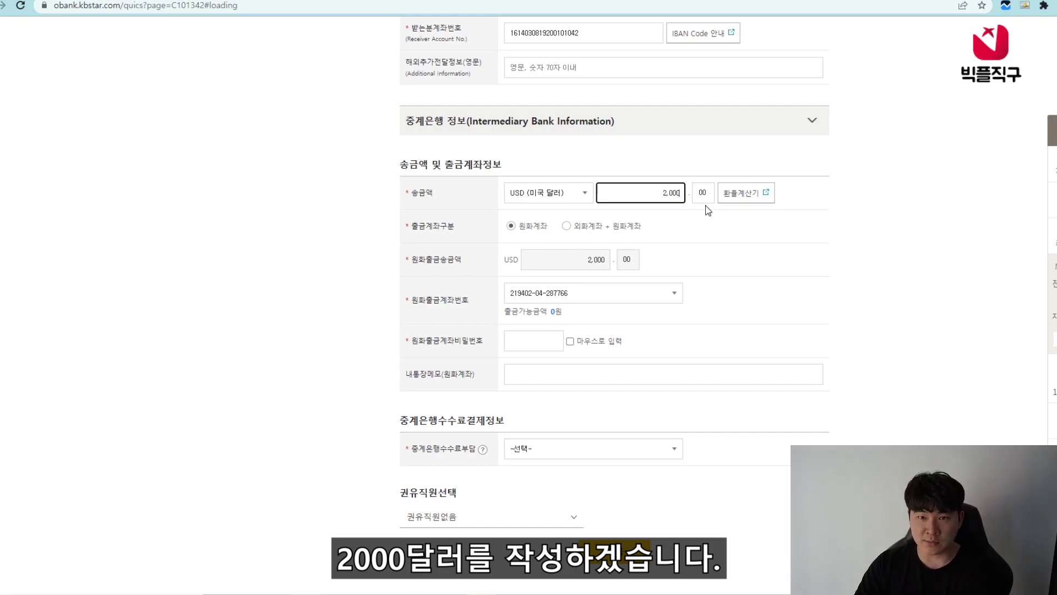
- Choose the won withdrawal account, set 보내는분(원화계좌출금) as intermediary fee payer, and proceed
click(550, 295)
click(555, 312)
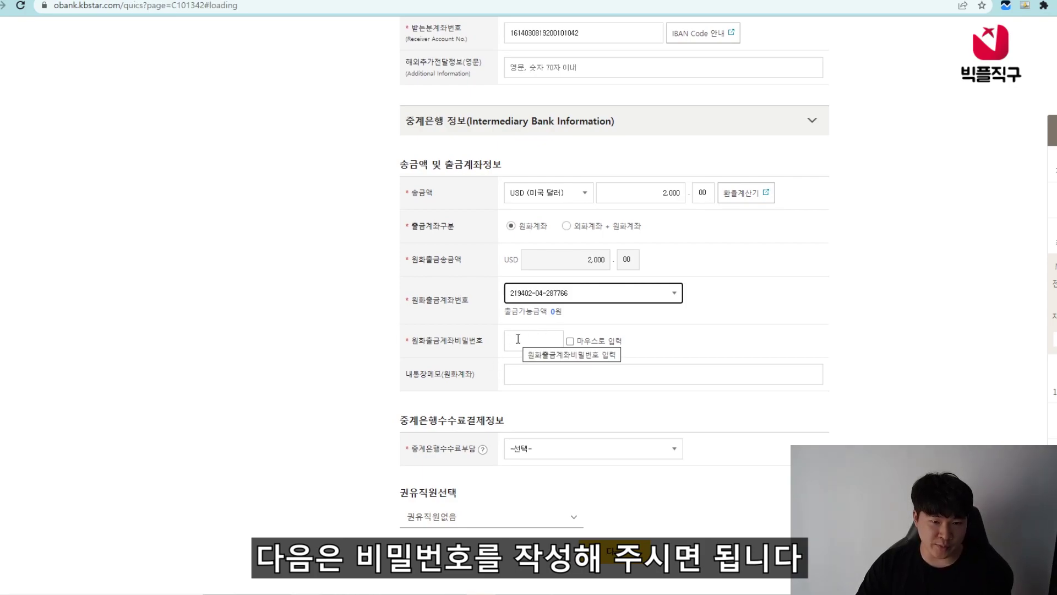
drag(417, 451, 488, 453)
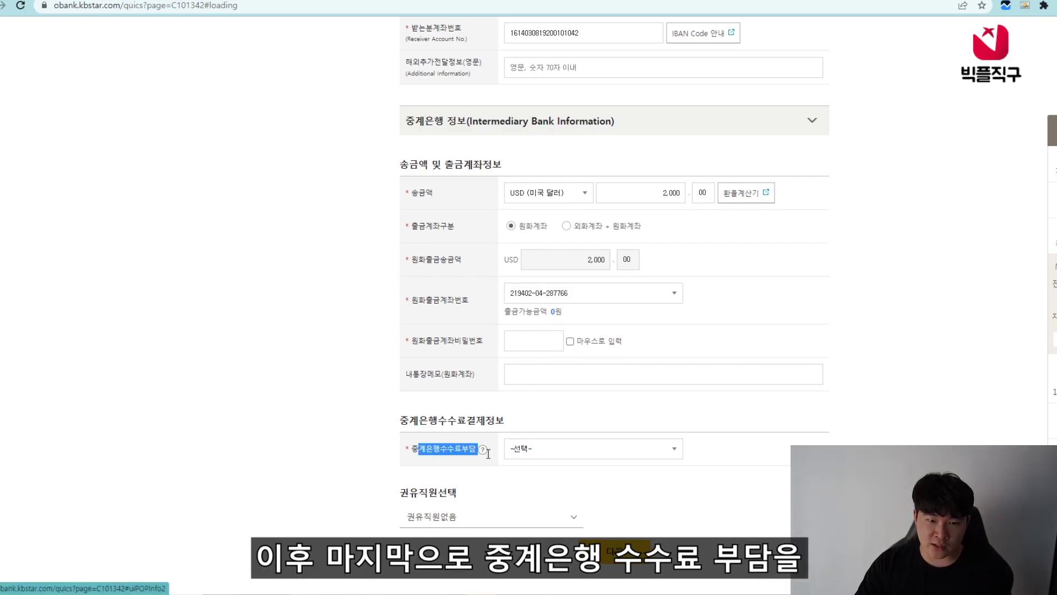
click(533, 451)
click(588, 474)
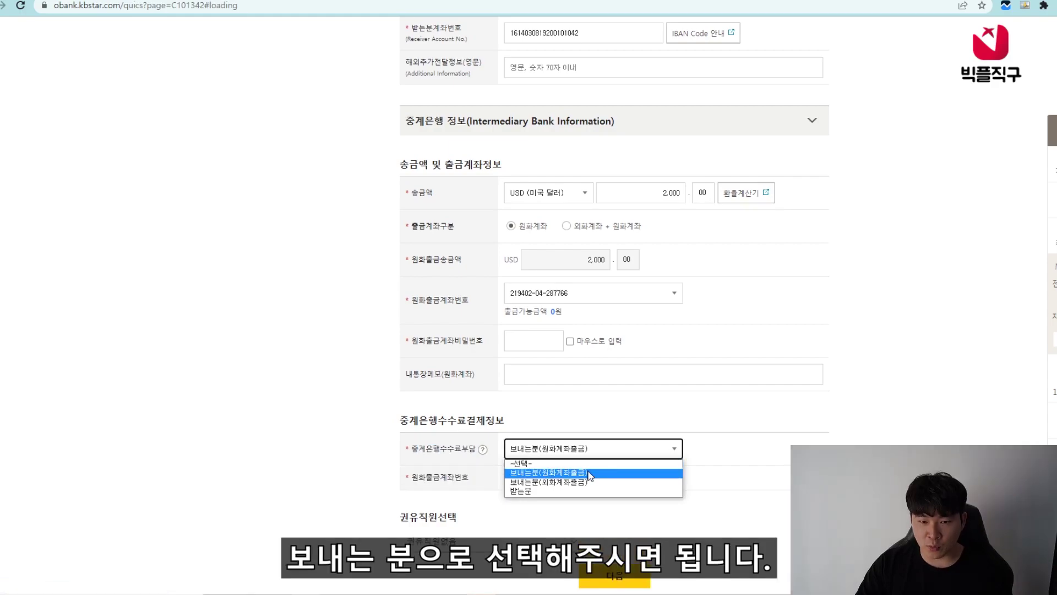
click(588, 474)
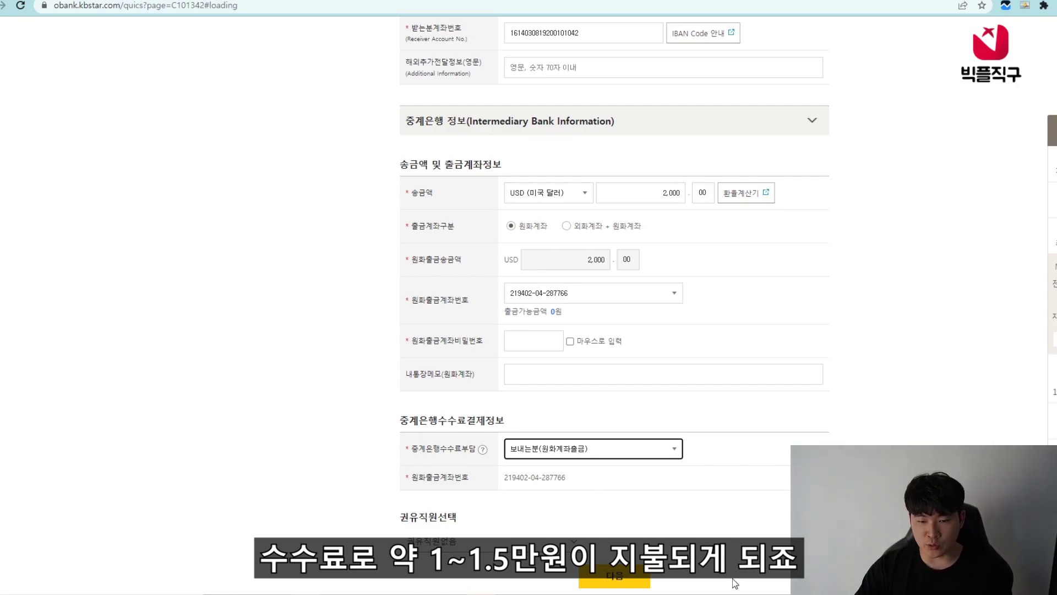
click(616, 578)
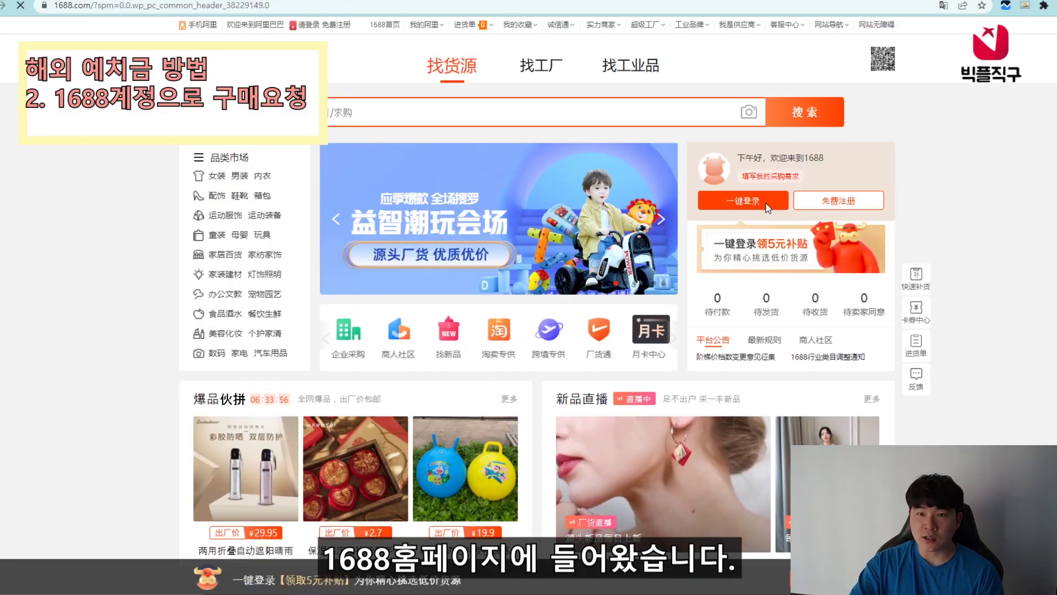
- Log in to 1688 through 一键登录 with the saved buyer account ID
click(769, 208)
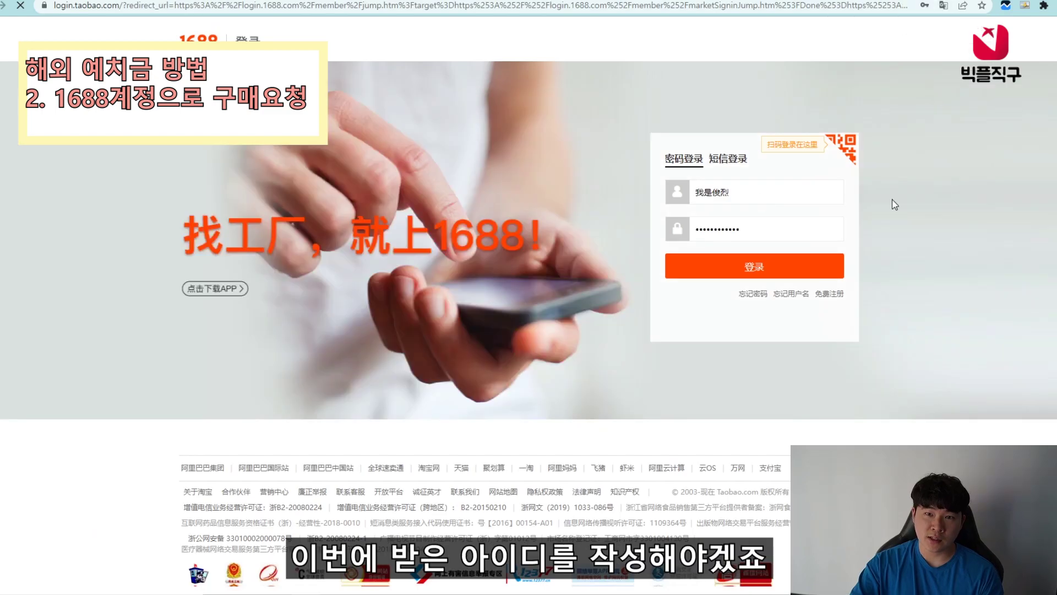
click(825, 193)
click(738, 242)
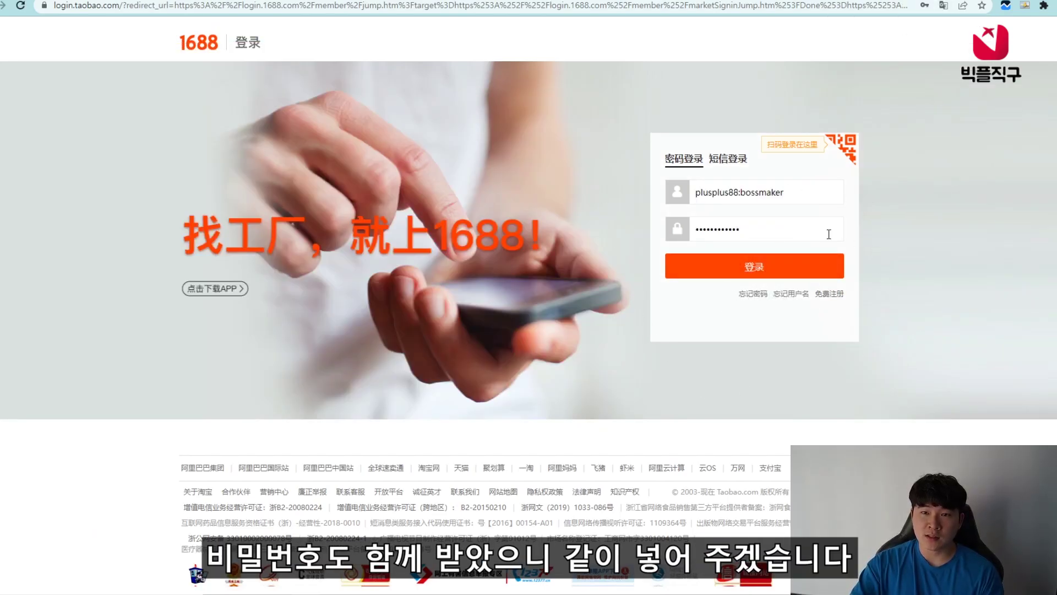
key(Return)
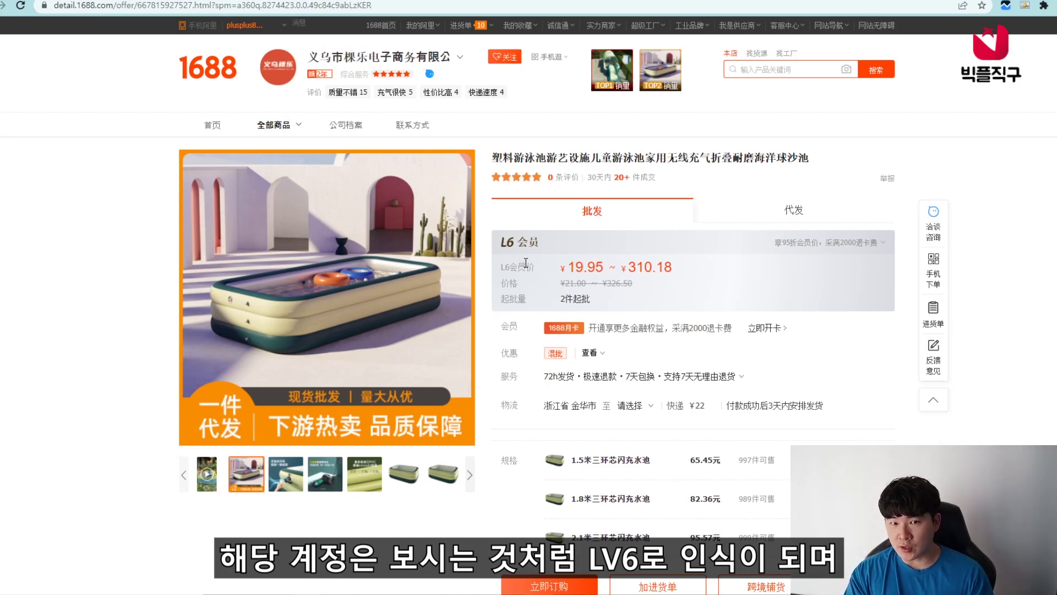
- Review the L6 price and 82.36元 1.8米三环芯闪充水池 option, then order five pools
drag(575, 266, 683, 270)
scroll(732, 457, down, 1)
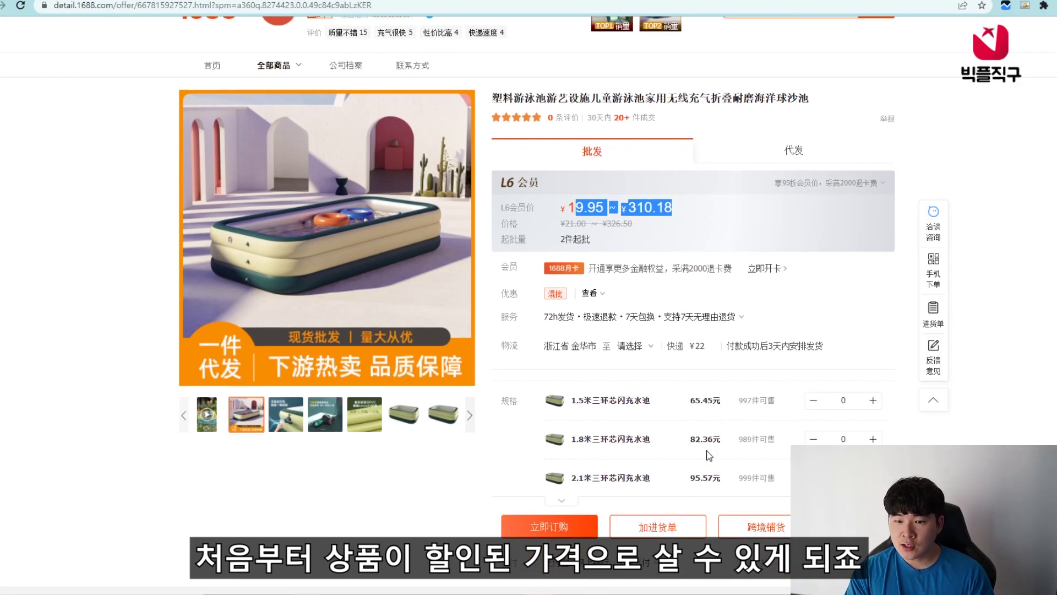
drag(691, 439, 709, 438)
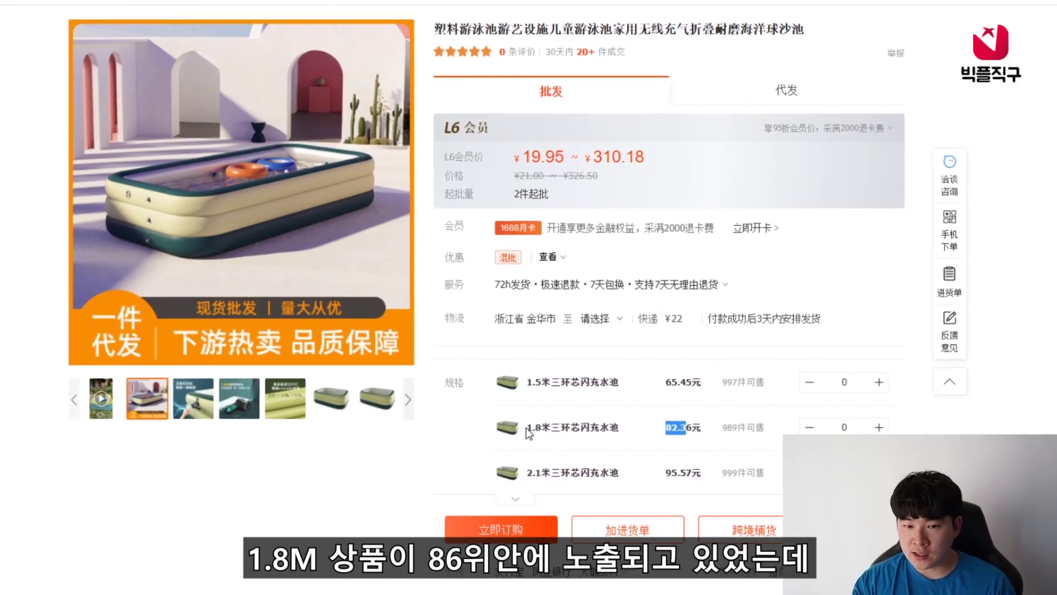
drag(571, 439, 651, 439)
drag(584, 389, 645, 387)
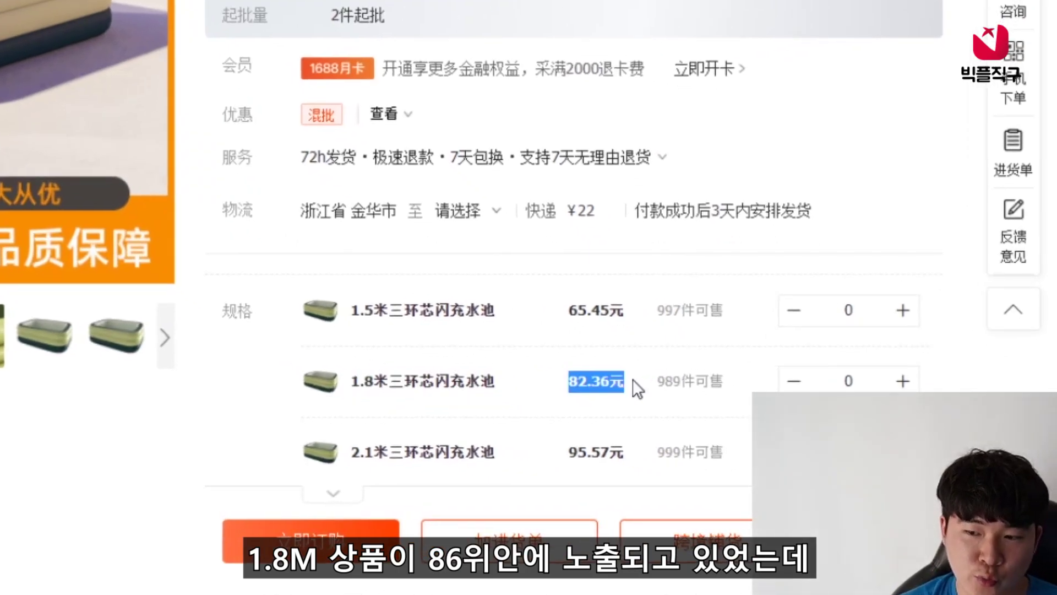
click(645, 387)
drag(568, 381, 623, 384)
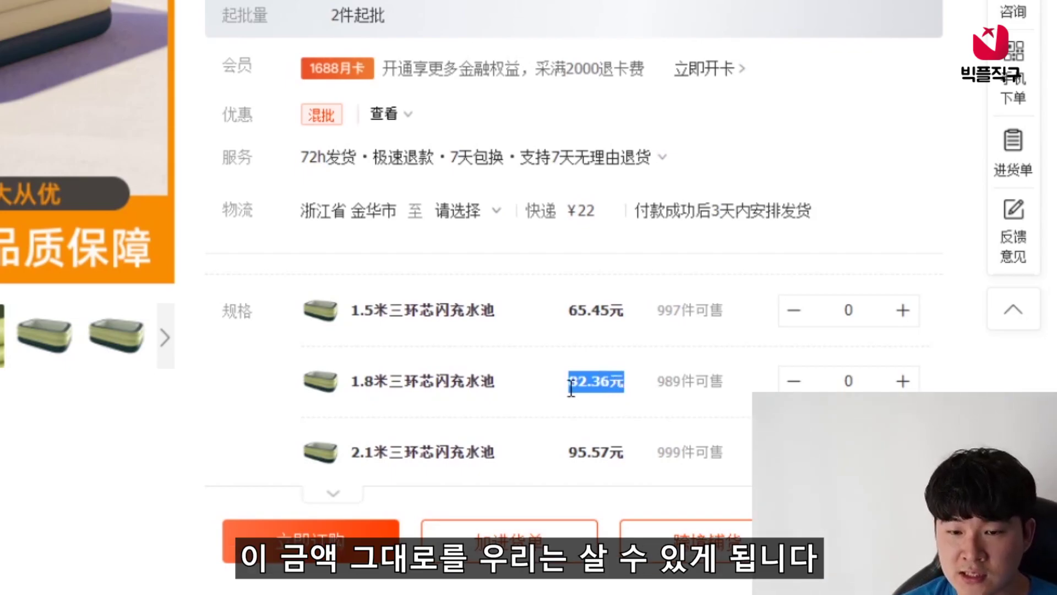
click(653, 391)
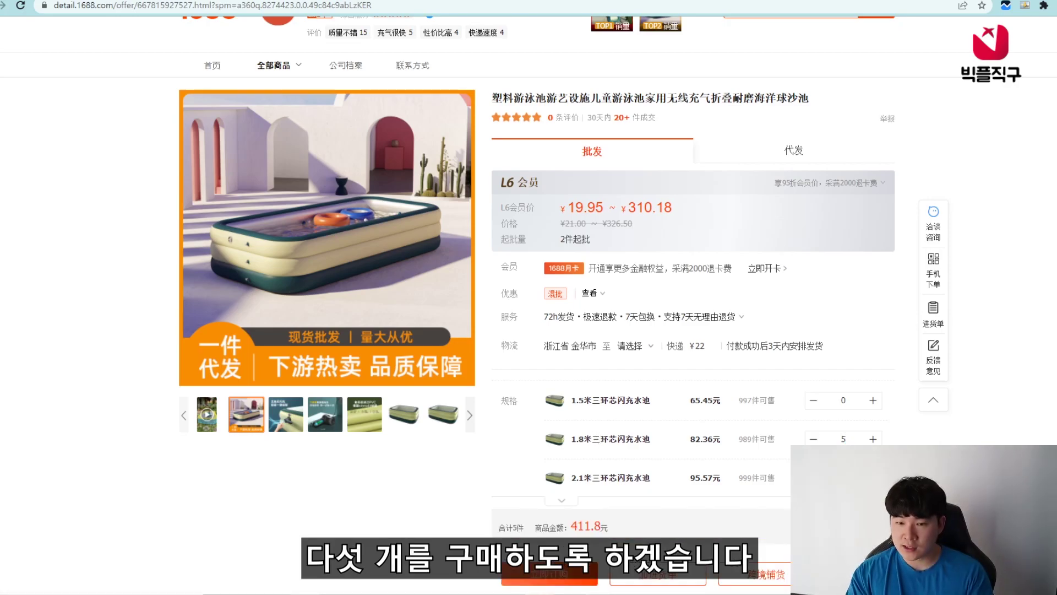
scroll(671, 493, down, 1)
click(545, 515)
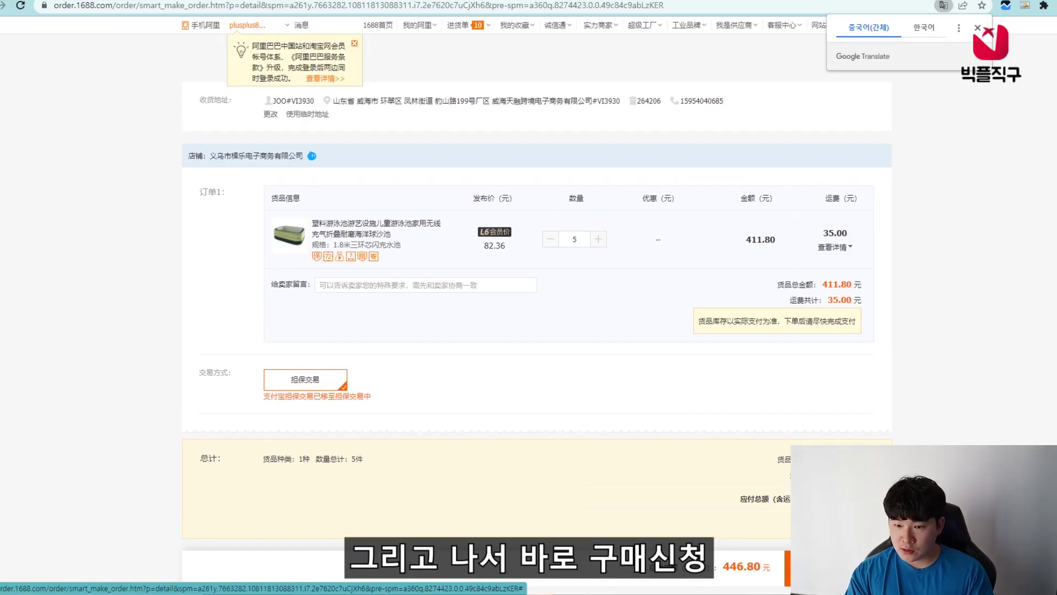
- Submit the 446.80元 order and copy the buyer account ID from the order
click(815, 566)
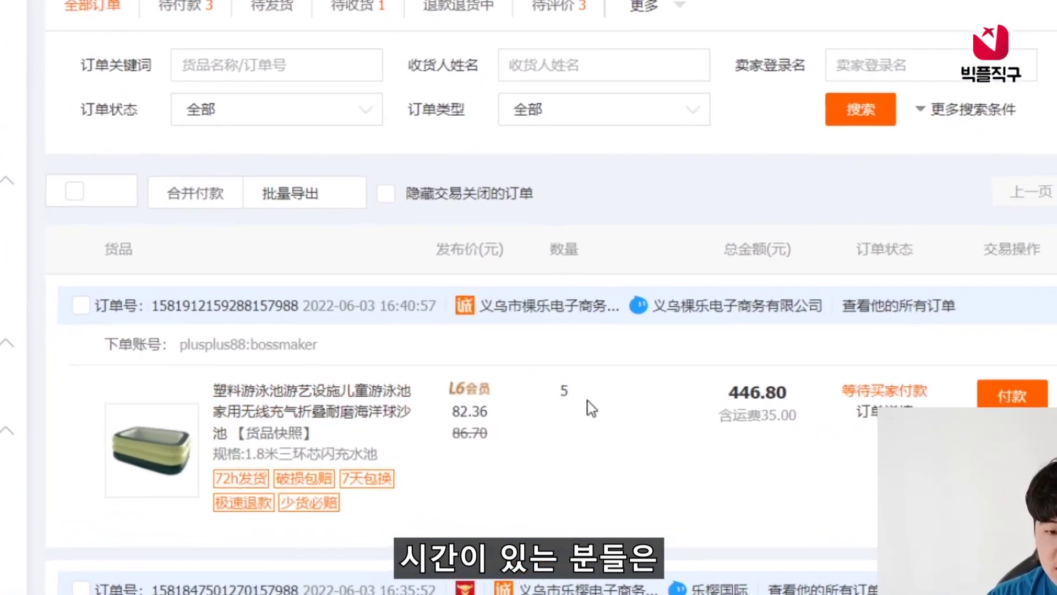
mouse_move(641, 351)
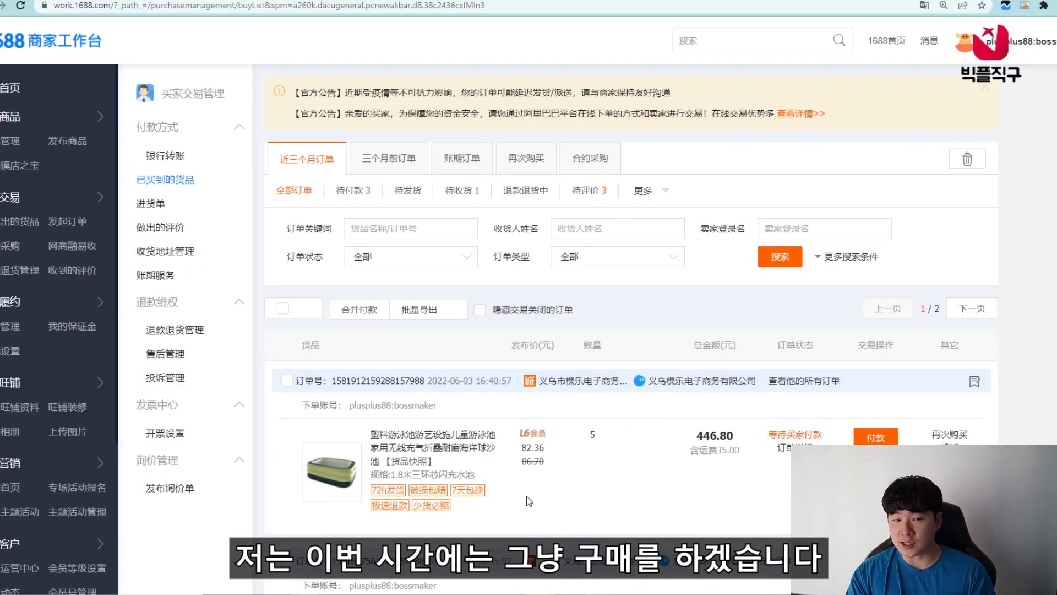
drag(348, 405, 477, 403)
key(ctrl+c)
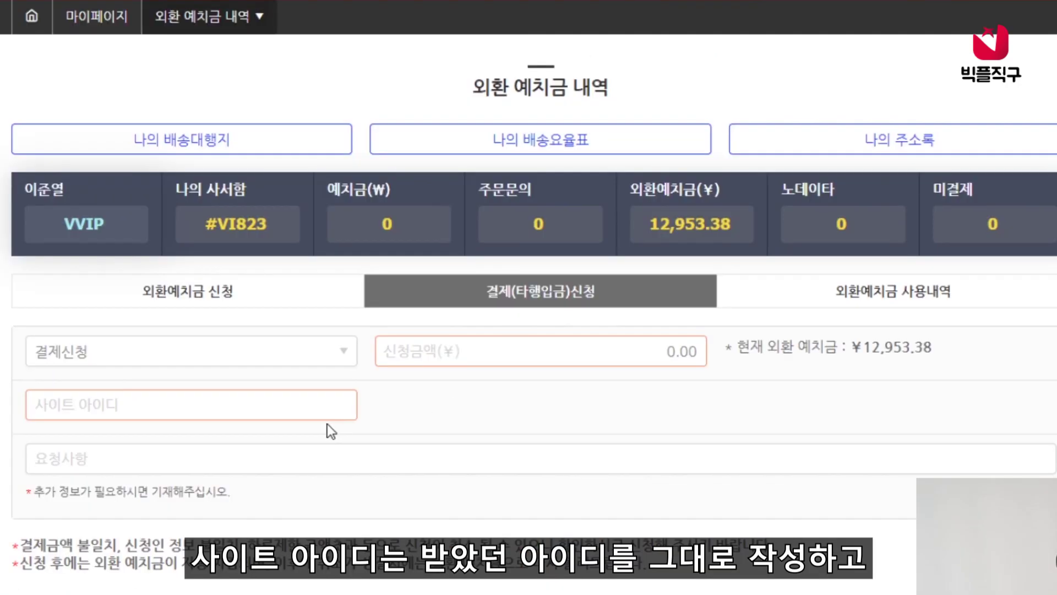
- Paste the 1688 buyer account ID into 사이트 아이디 and 446.80 into 신청금액
click(380, 401)
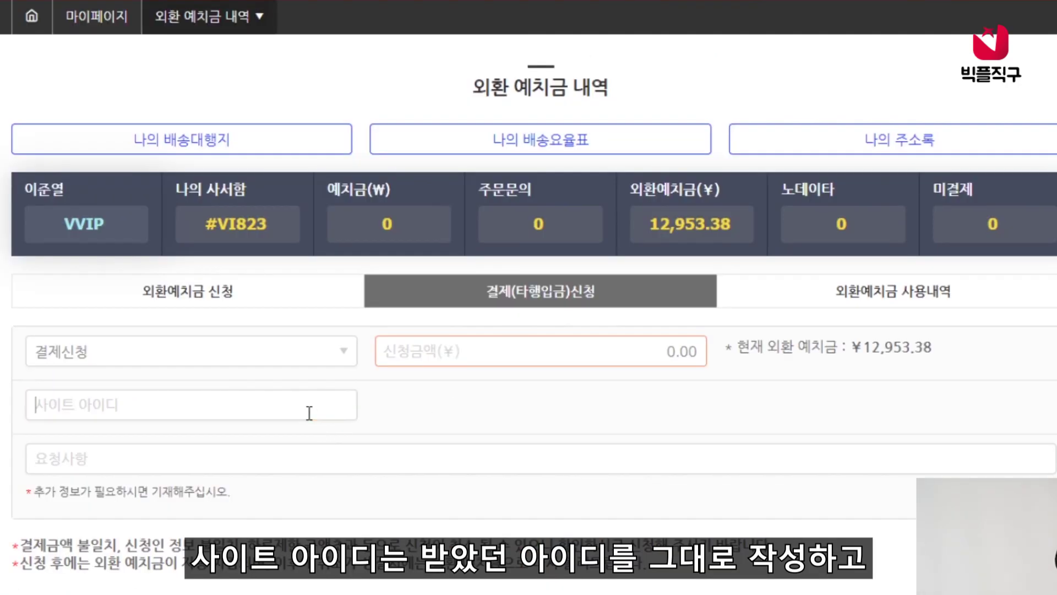
key(ctrl+v)
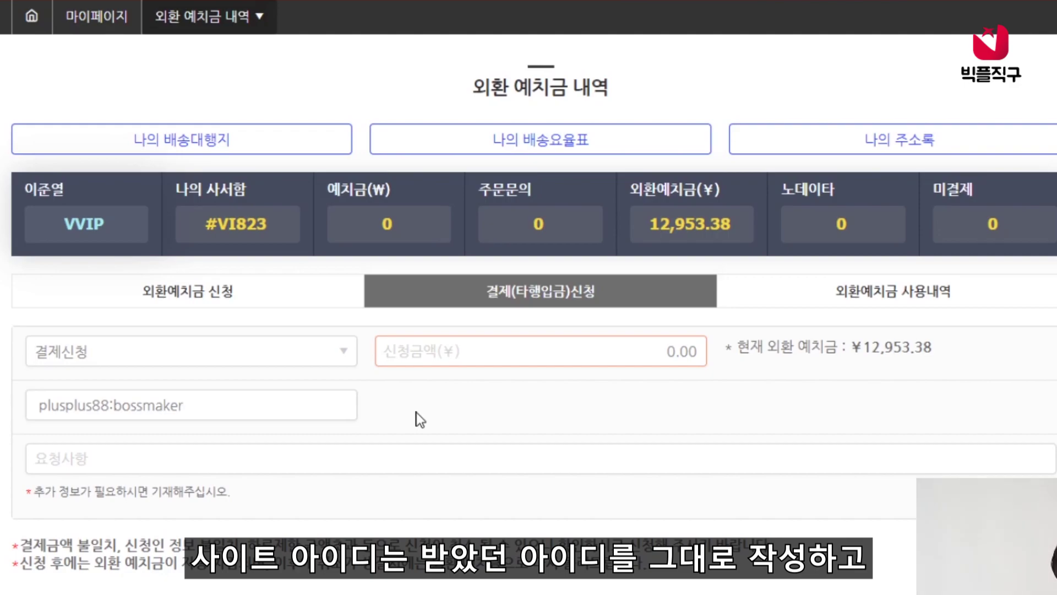
click(416, 411)
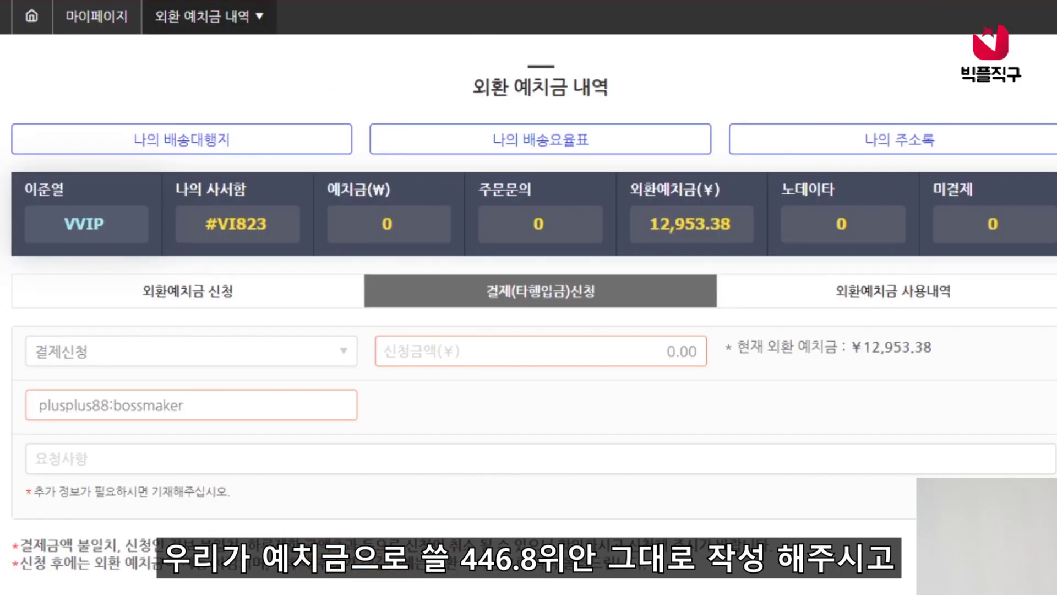
drag(663, 351, 711, 344)
text(446.80)
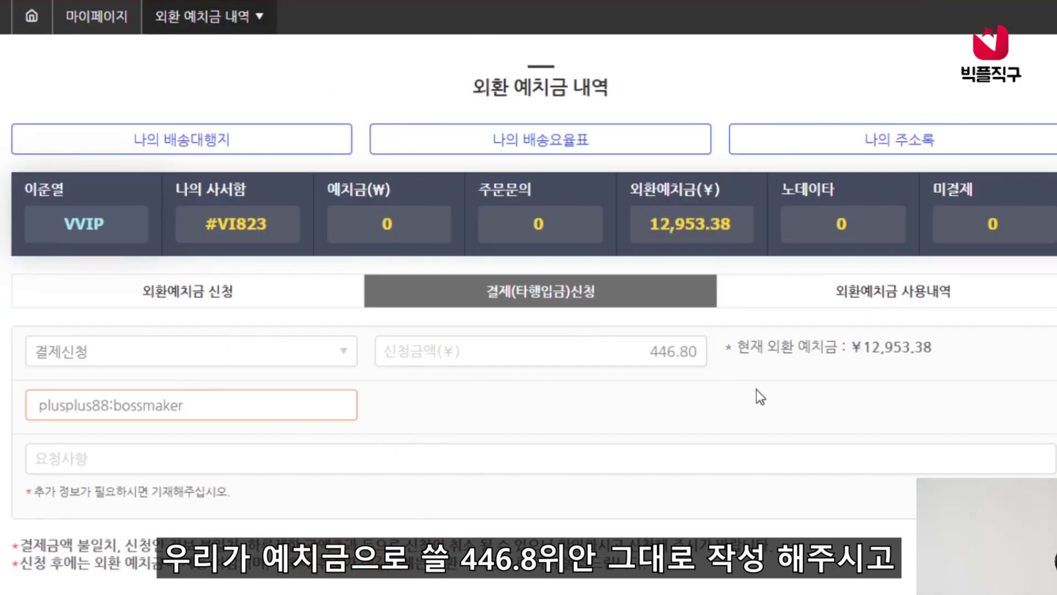